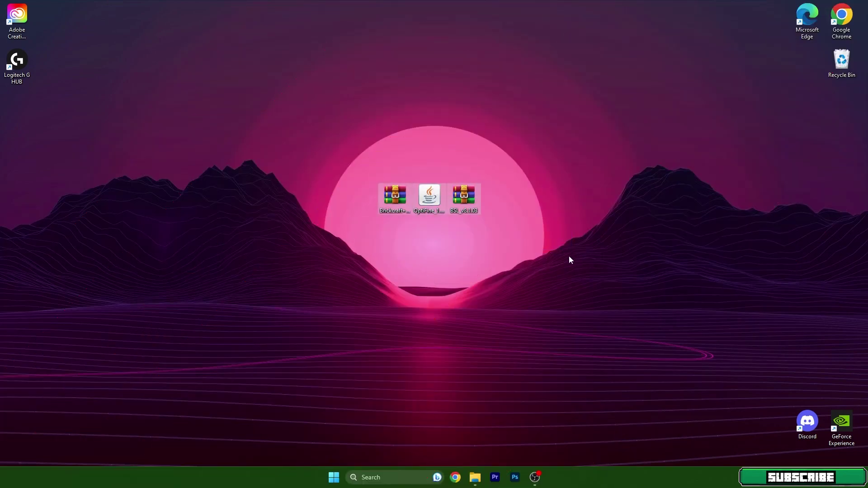
left_click(569, 256)
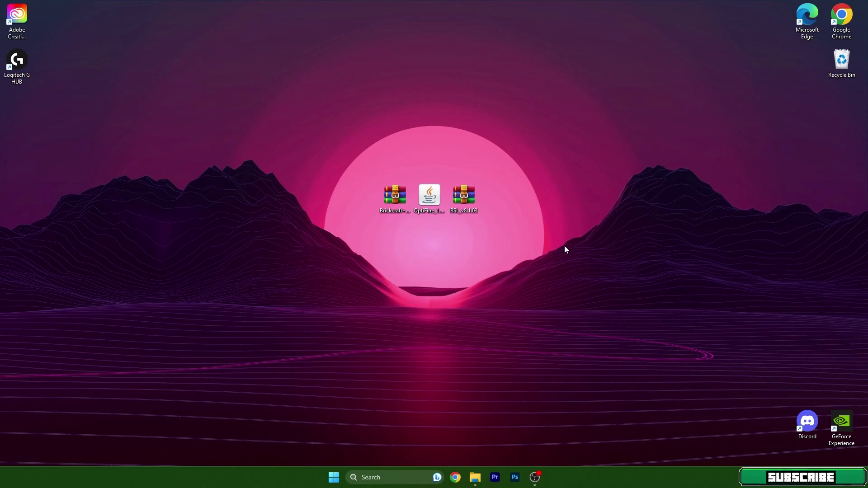
left_click_drag(318, 133, 535, 236)
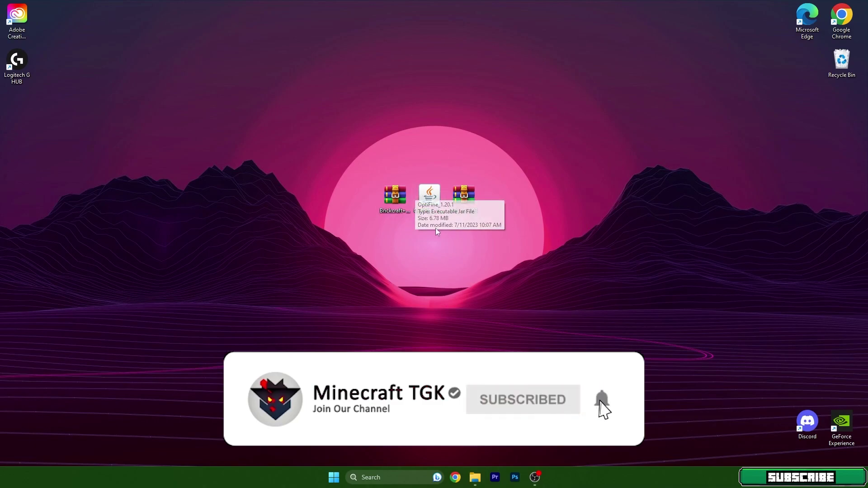
Step: Open the %appdata% Roaming folder and place its window beside the three downloaded files on the desktop
left_click(378, 476)
type("%")
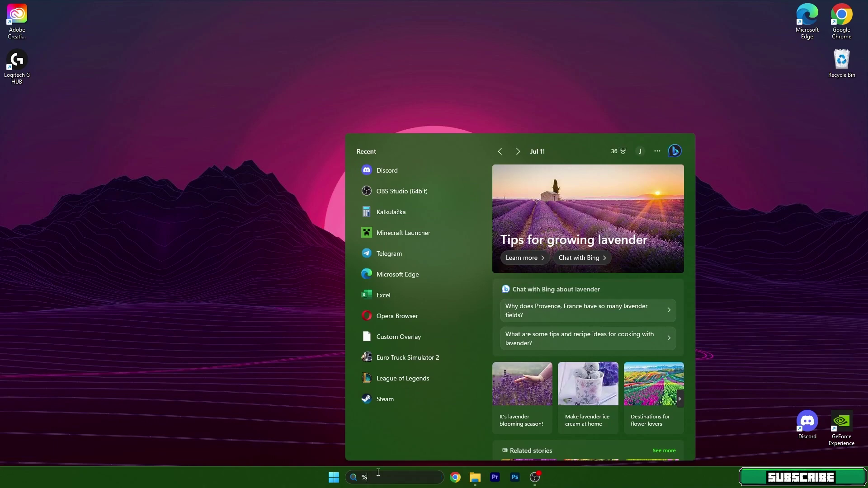
type("appdata%")
key("Return")
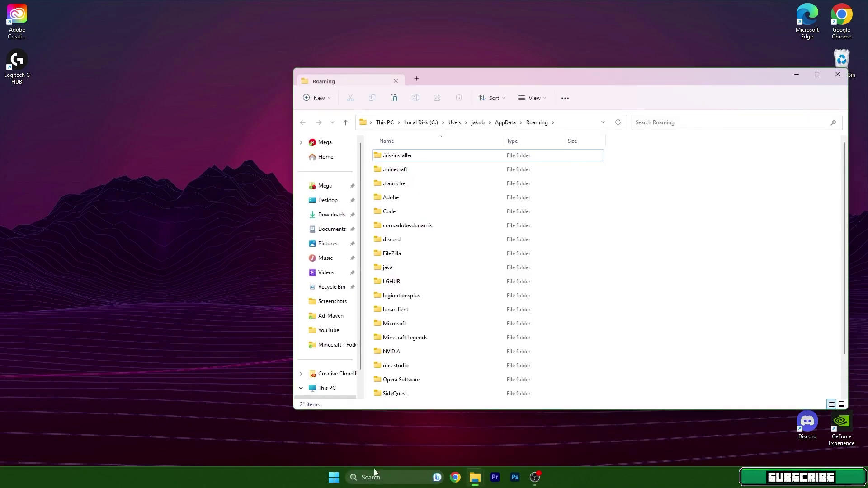
left_click_drag(468, 78, 632, 113)
left_click_drag(345, 156, 458, 224)
left_click_drag(611, 114, 617, 84)
left_click(542, 181)
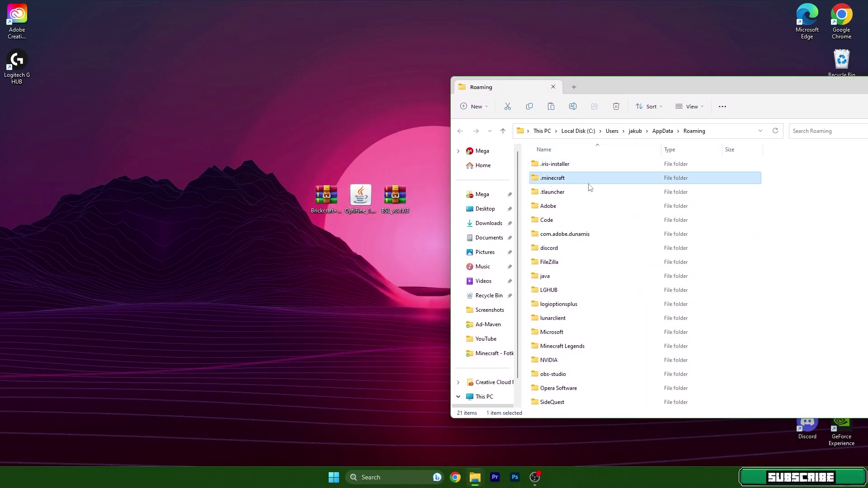
Step: Move the Brickcraft archive from the desktop into the resourcepacks folder inside .minecraft
double_click(552, 178)
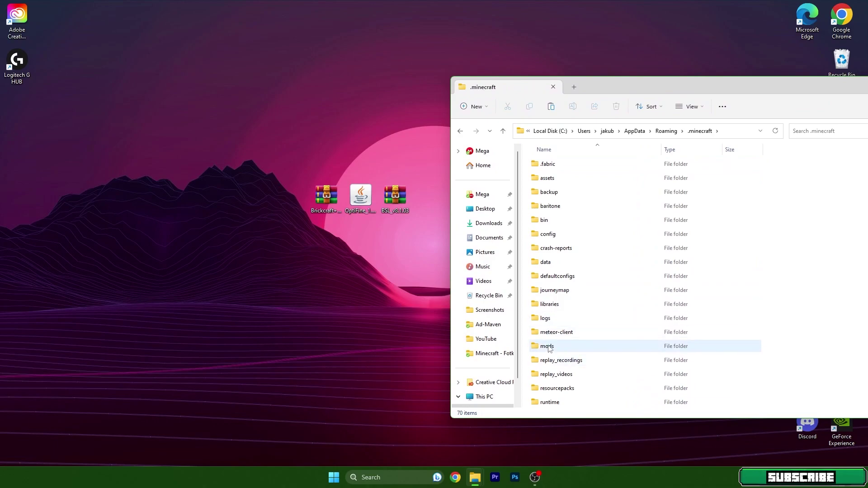
scroll(556, 346, "down", 2)
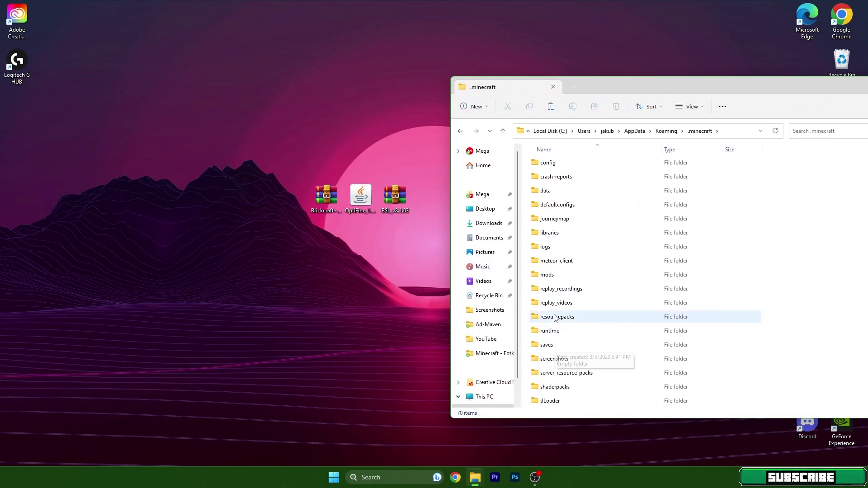
double_click(559, 318)
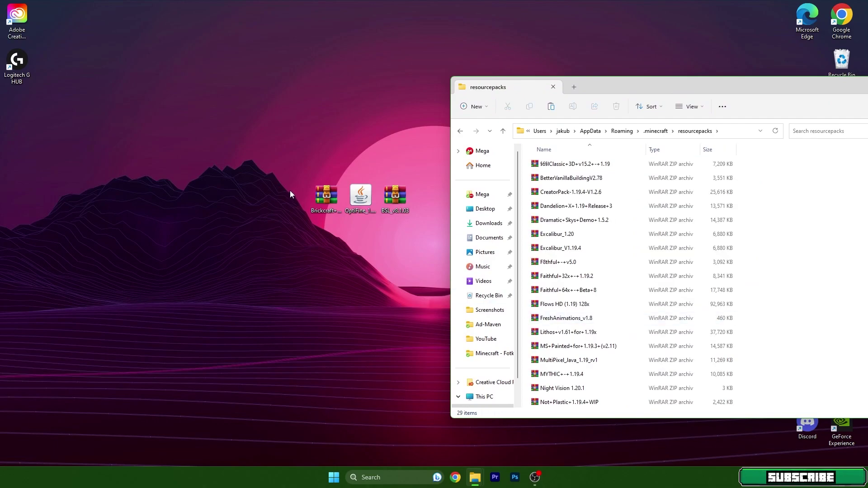
left_click_drag(311, 190, 791, 229)
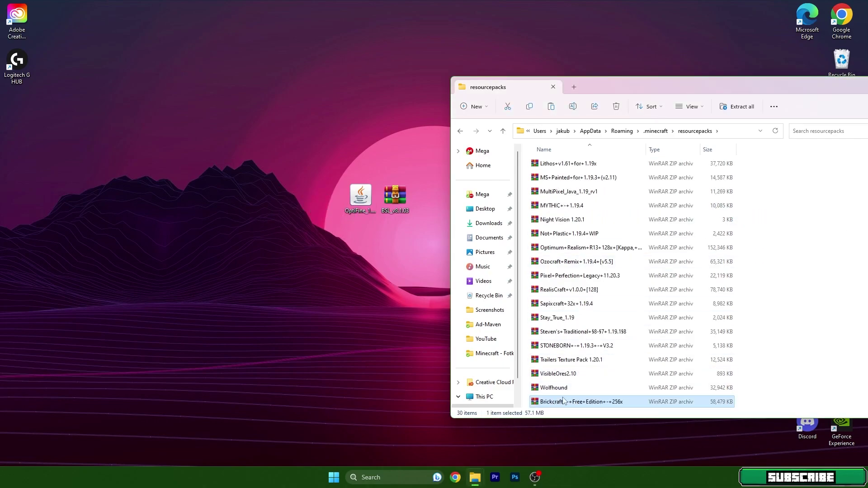
Step: Move the BSL_v8.1.03 archive from the desktop into the shaderpacks folder inside .minecraft
left_click(460, 130)
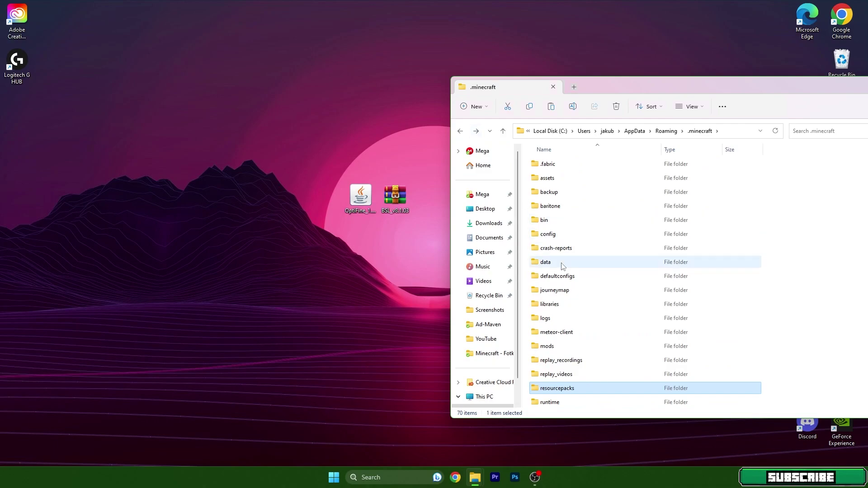
scroll(566, 299, "down", 2)
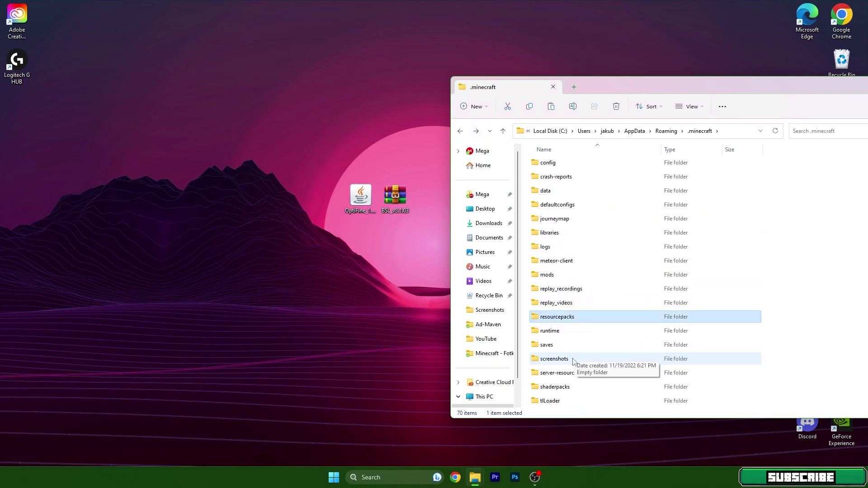
left_click(549, 388)
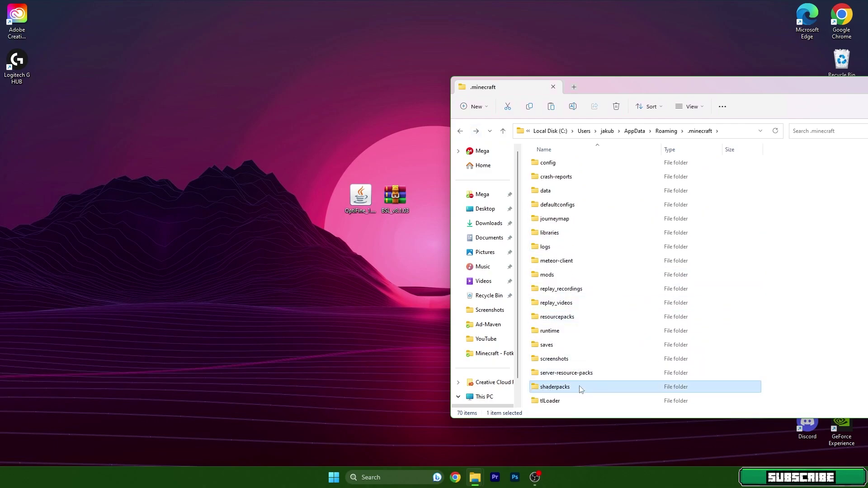
double_click(554, 389)
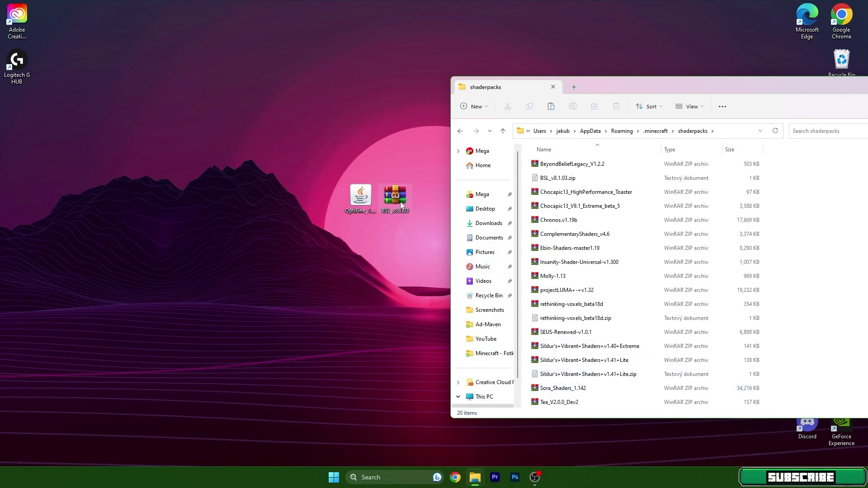
left_click_drag(400, 202, 806, 205)
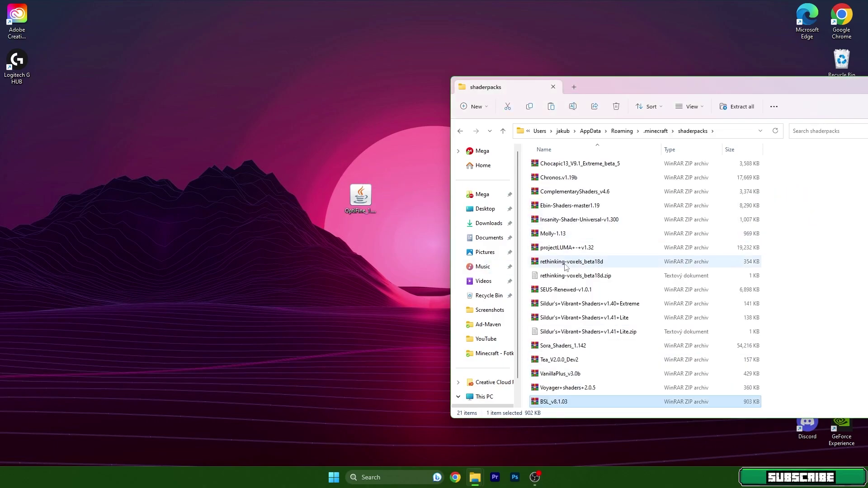
Step: Go back to the .minecraft folder and open its versions folder
left_click(467, 131)
scroll(579, 294, "down", 3)
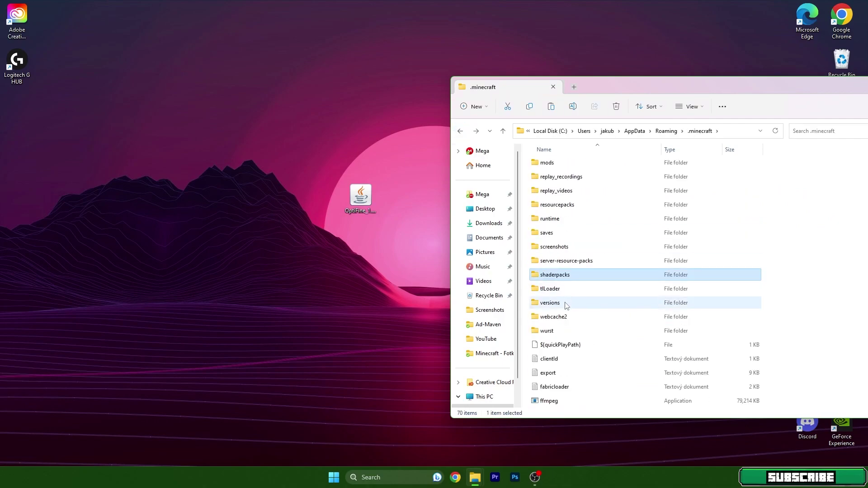
double_click(566, 305)
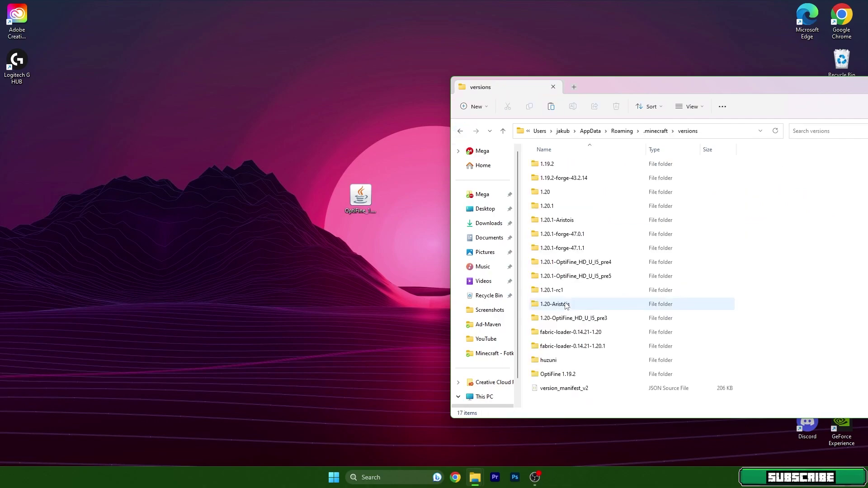
Step: Run the OptiFine 1.20.1 installer from the desktop and install it into the .minecraft folder
double_click(353, 197)
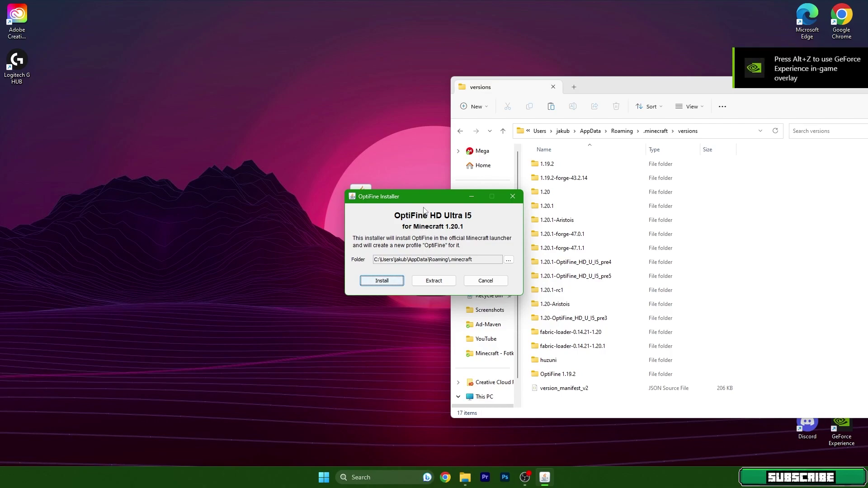
left_click_drag(415, 198, 311, 203)
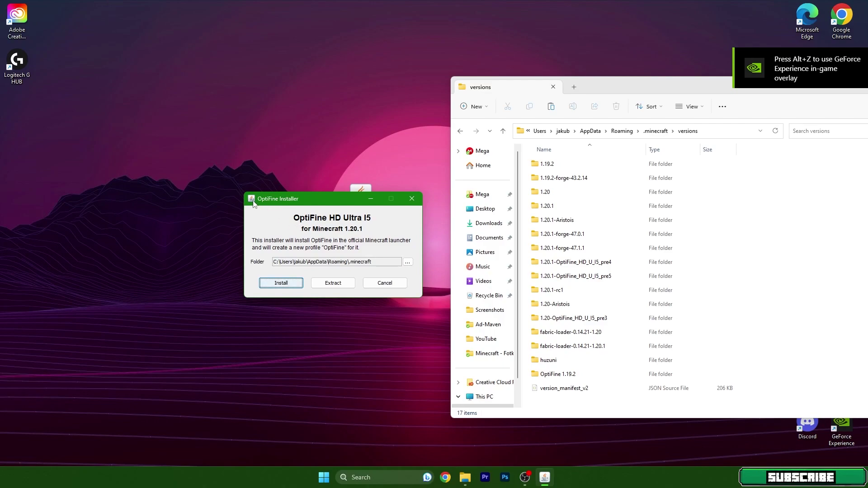
left_click(281, 283)
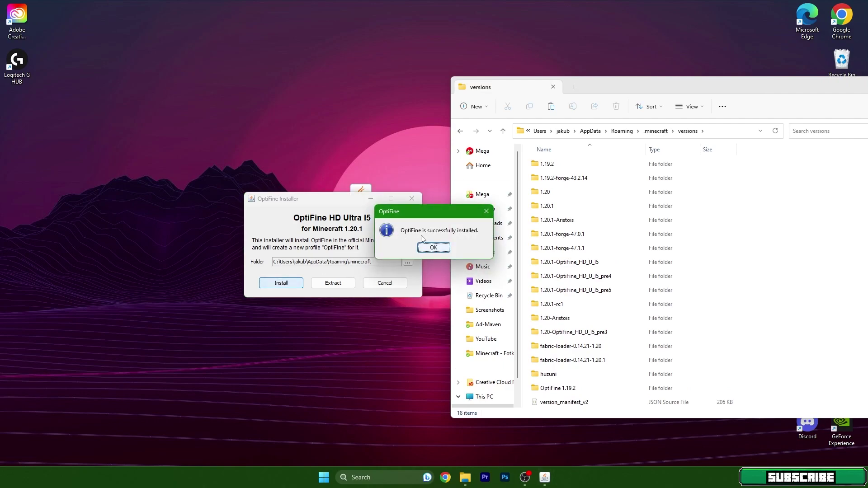
left_click(433, 248)
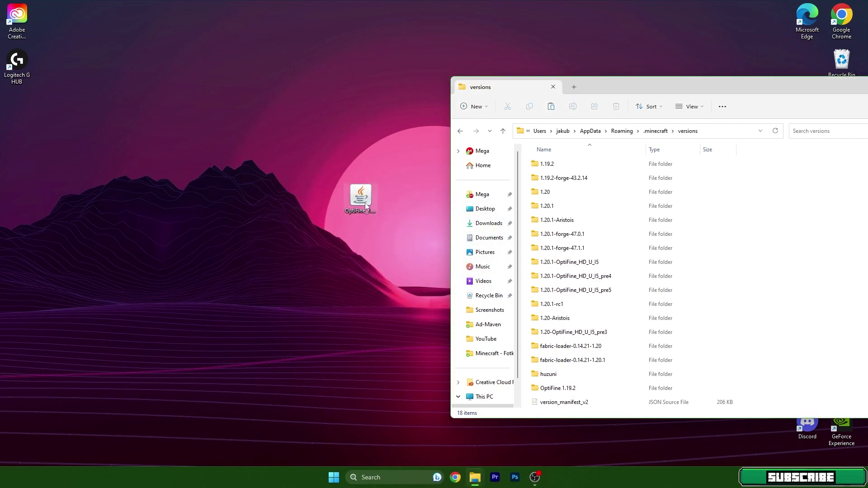
Step: Close the versions folder window and delete the OptiFine installer from the desktop
left_click_drag(667, 81, 432, 66)
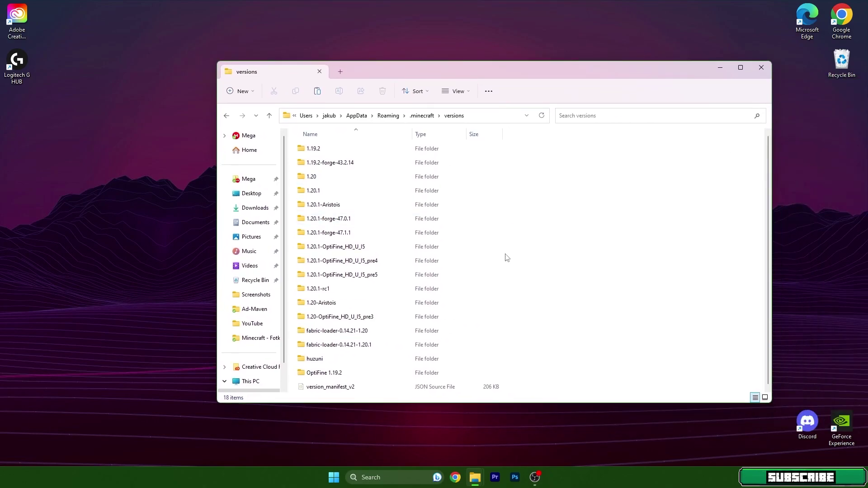
left_click(312, 318)
left_click(309, 279)
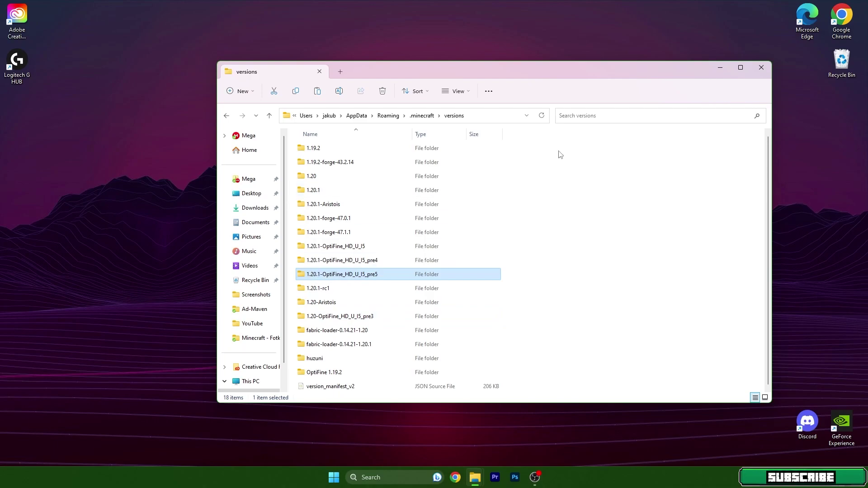
left_click(762, 67)
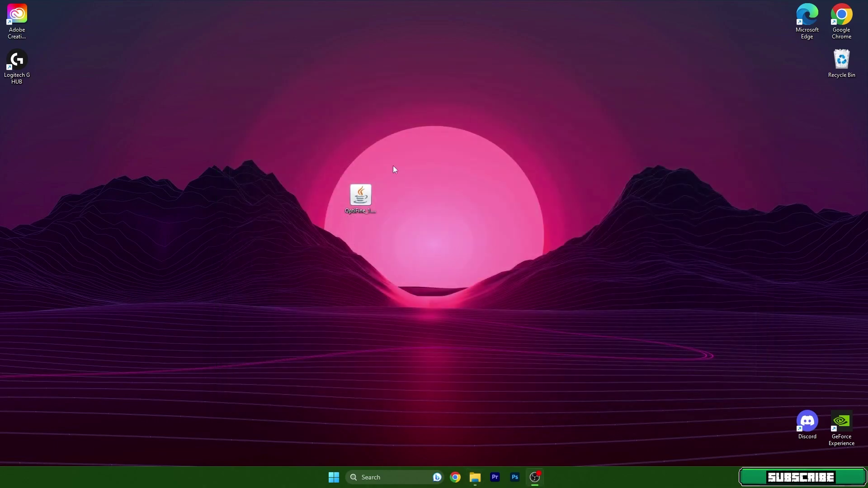
left_click(362, 205)
key("Delete")
Step: Switch to Minecraft Launcher and start the OptiFine 1.20.1 installation, accepting the modified-installation risks without further warnings
left_click(333, 477)
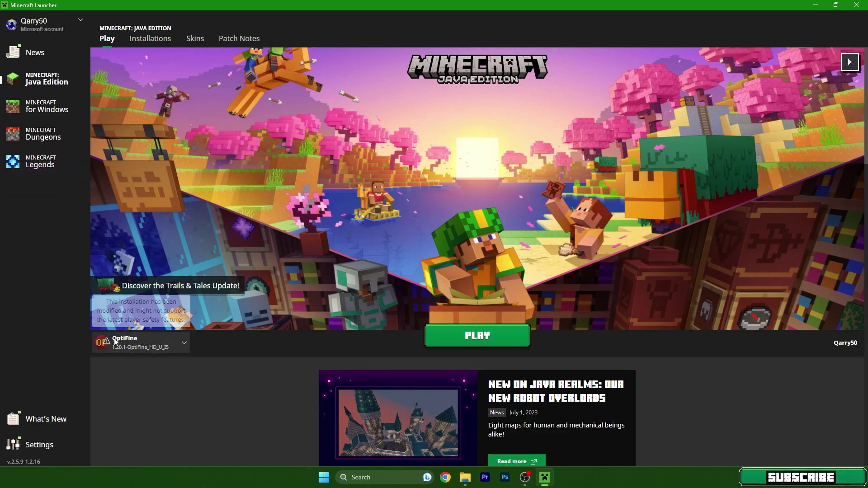
left_click(457, 343)
left_click(358, 253)
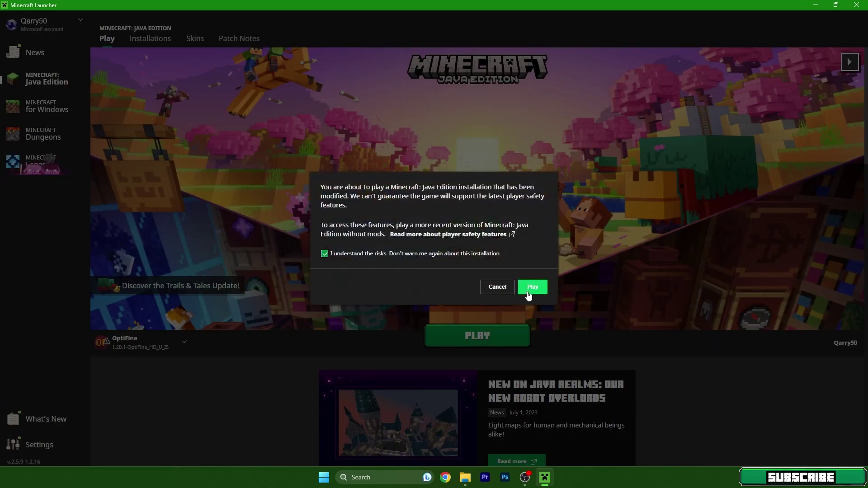
left_click(531, 288)
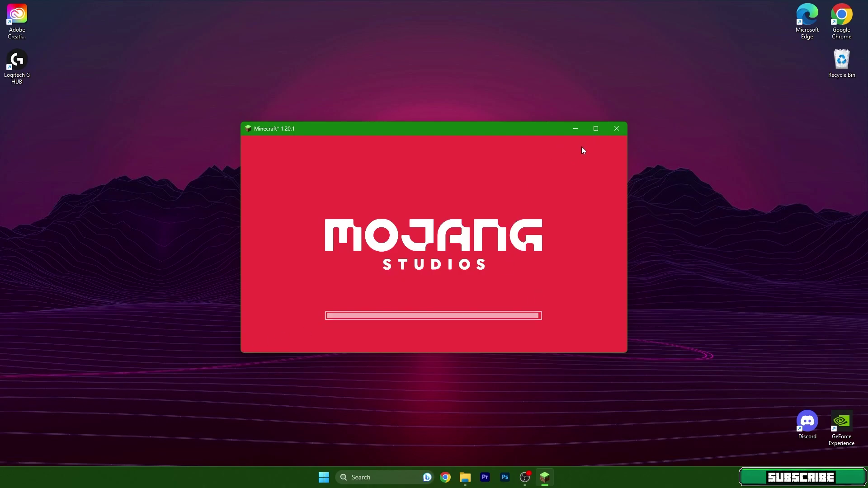
Step: Maximize the Minecraft 1.20.1 window and load an existing singleplayer world
left_click(595, 129)
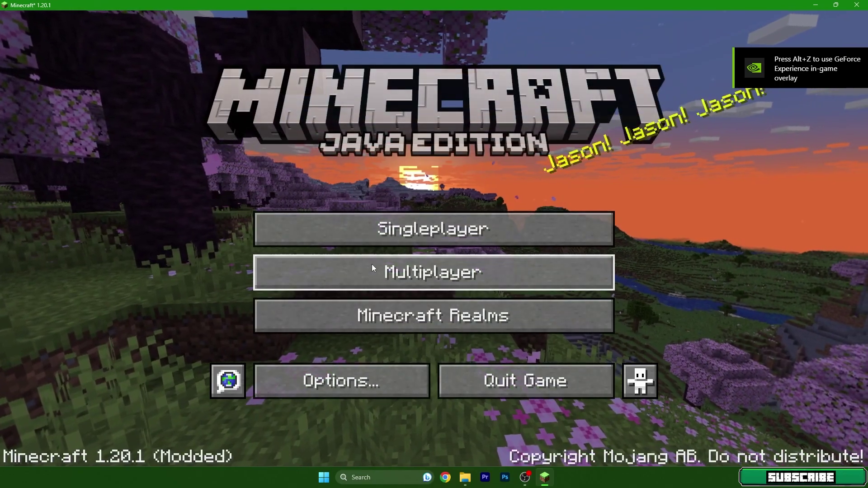
left_click(373, 226)
double_click(379, 149)
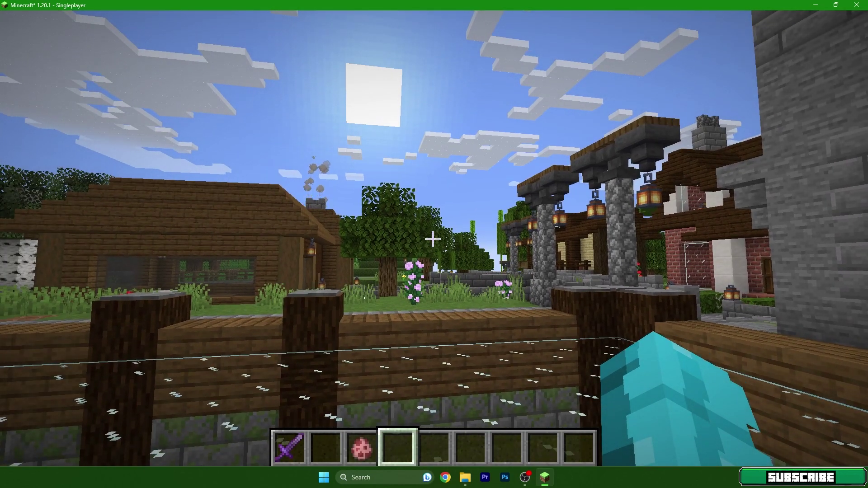
Step: Activate the Brickcraft Free Edition resource pack despite its incompatibility and apply the selection
key("Escape")
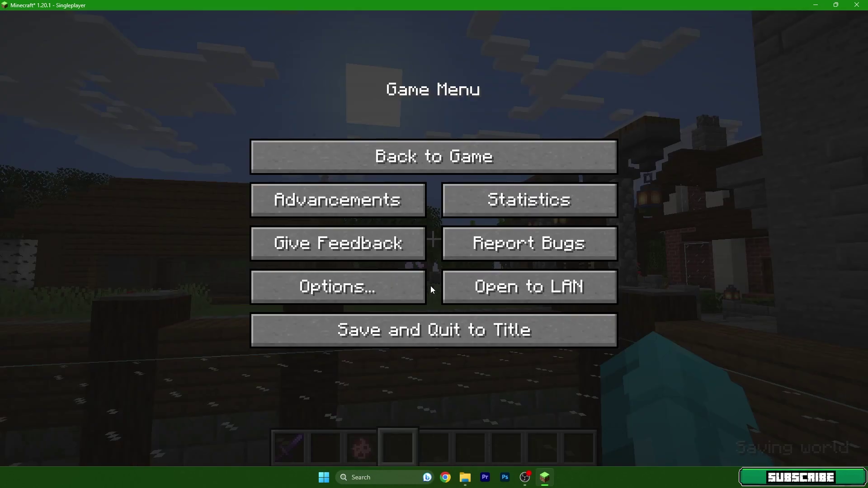
left_click(368, 285)
left_click(296, 309)
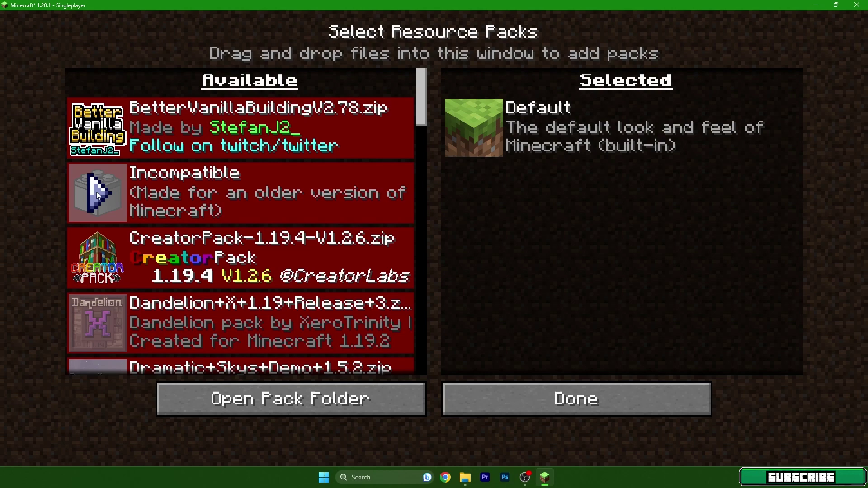
left_click(96, 192)
left_click(354, 265)
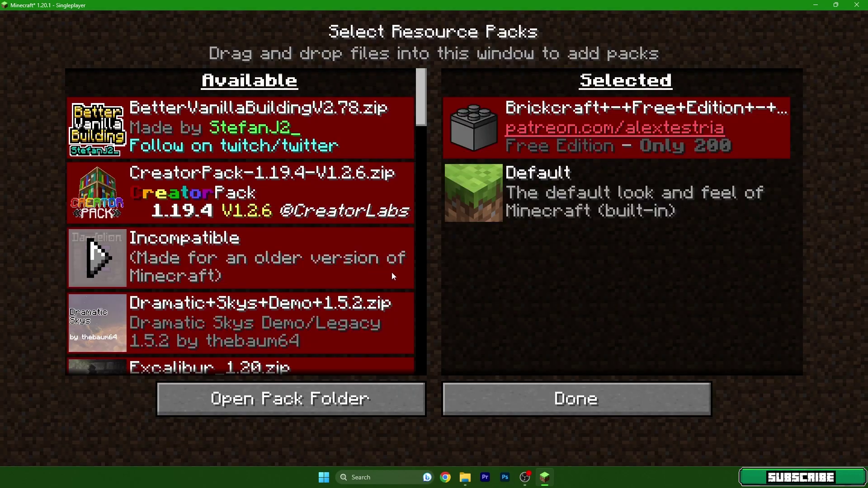
left_click(492, 414)
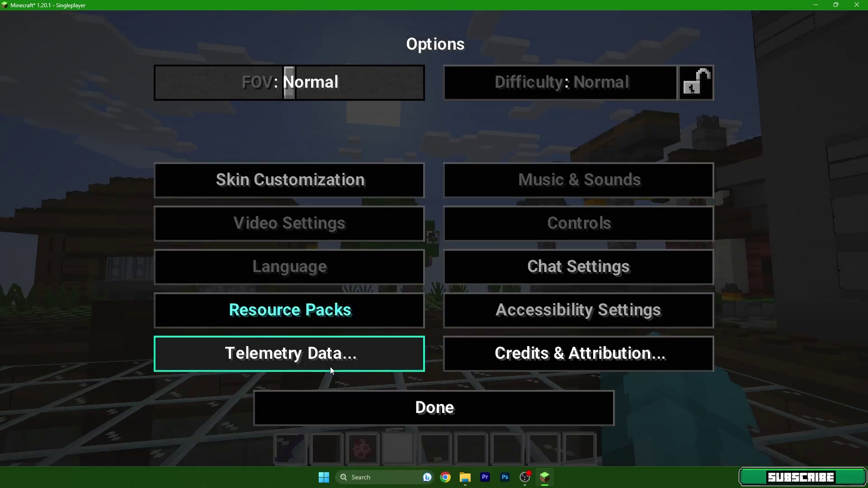
Step: Enable the BSL_v8.1.03.zip shader pack in the video settings
left_click(316, 225)
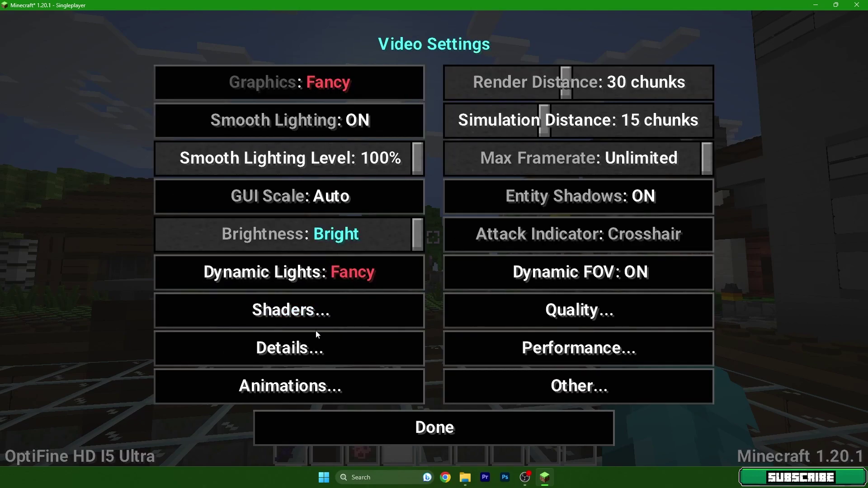
left_click(315, 302)
scroll(359, 245, "down", 10)
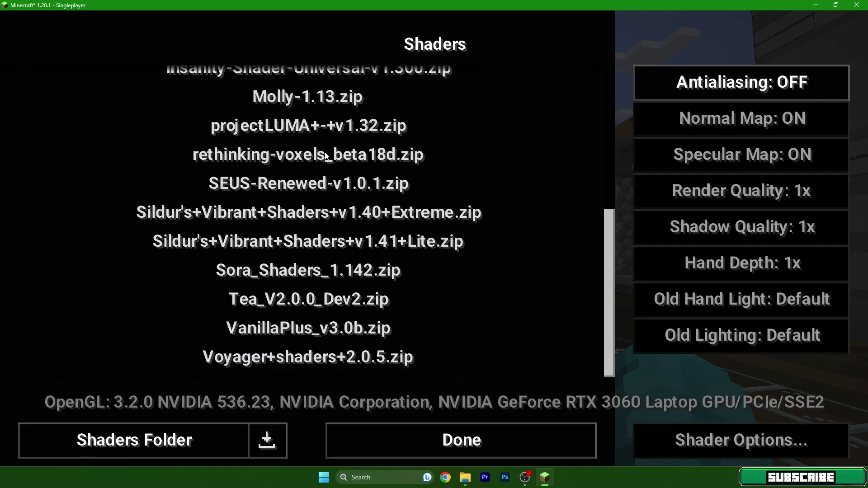
scroll(269, 268, "up", 10)
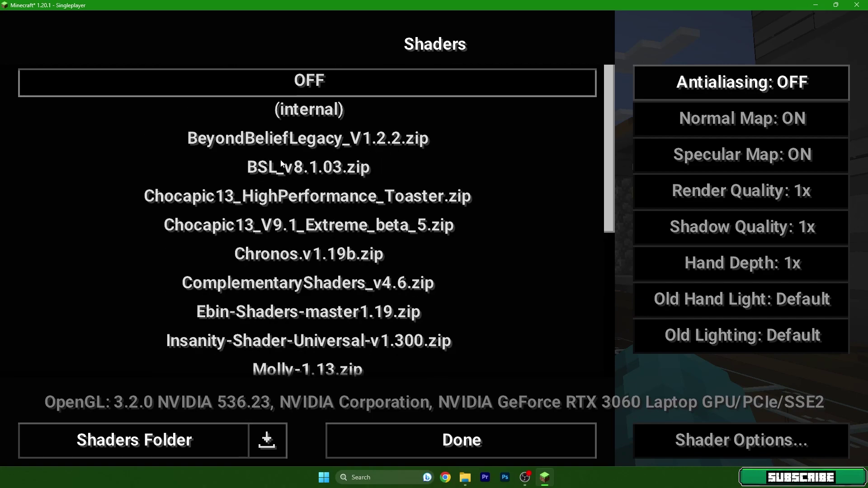
left_click(283, 168)
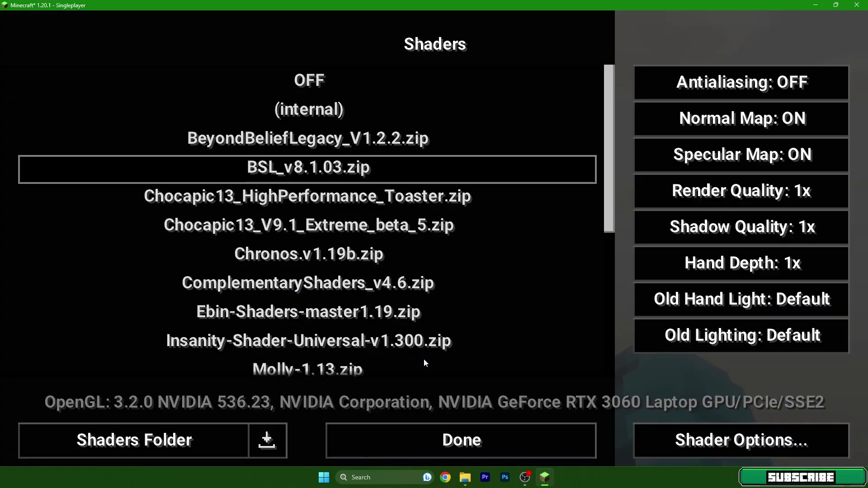
left_click(465, 444)
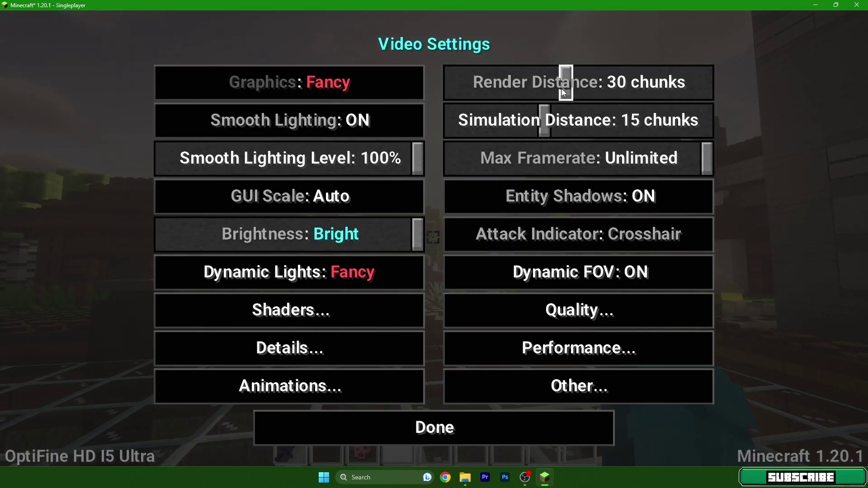
Step: Lower the render distance to about 19 chunks and accept the video settings
left_click_drag(561, 89, 522, 88)
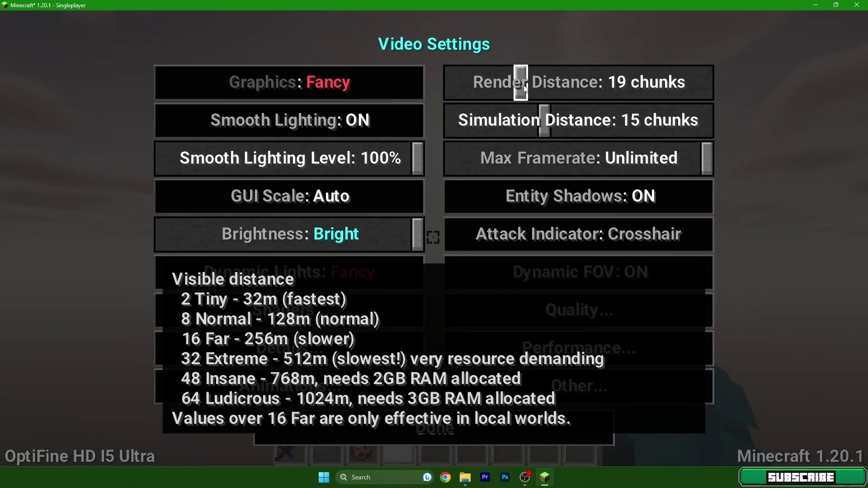
left_click(514, 86)
left_click(463, 433)
Step: Return to the world and equip the Netherite Sword from the first hotbar slot
key("Escape")
key("Escape")
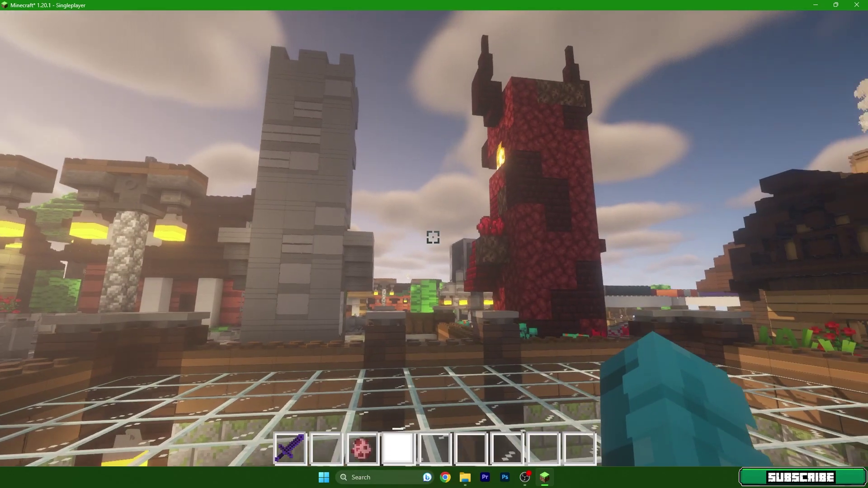
key("1")
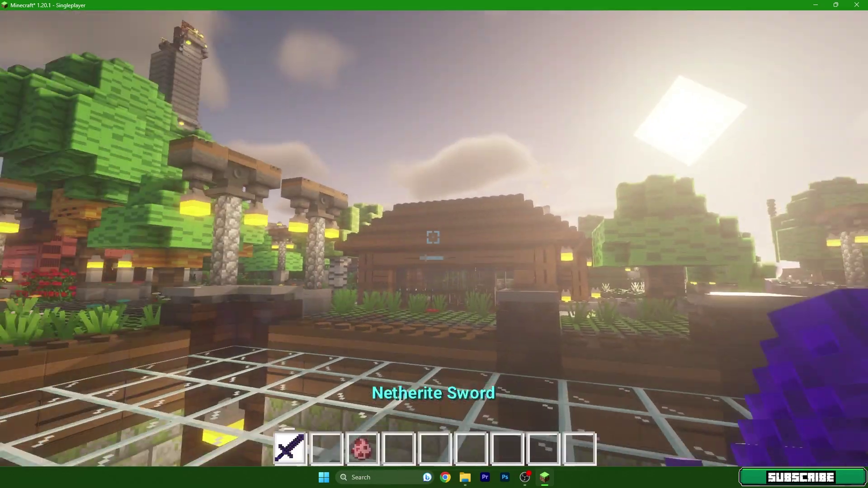